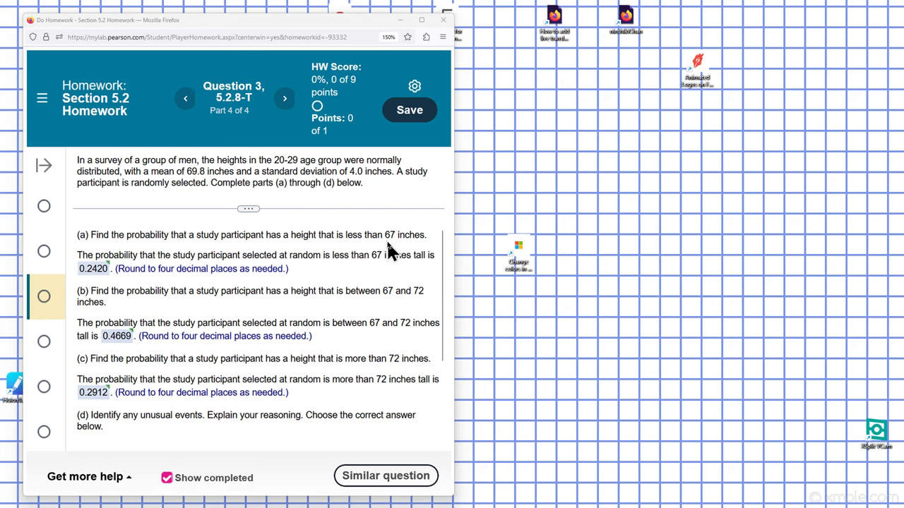
Step: View the worked example of a similar heights problem, reposition its window, then close it
left_click(82, 479)
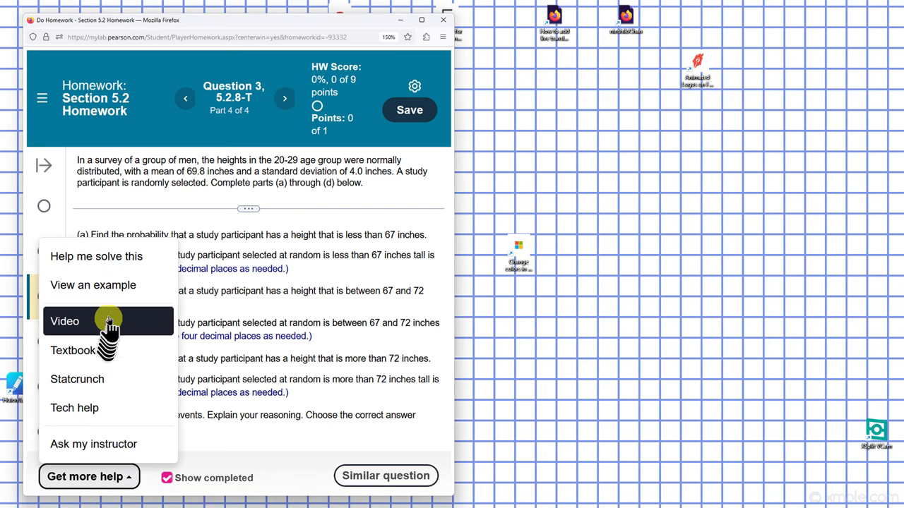
left_click(103, 288)
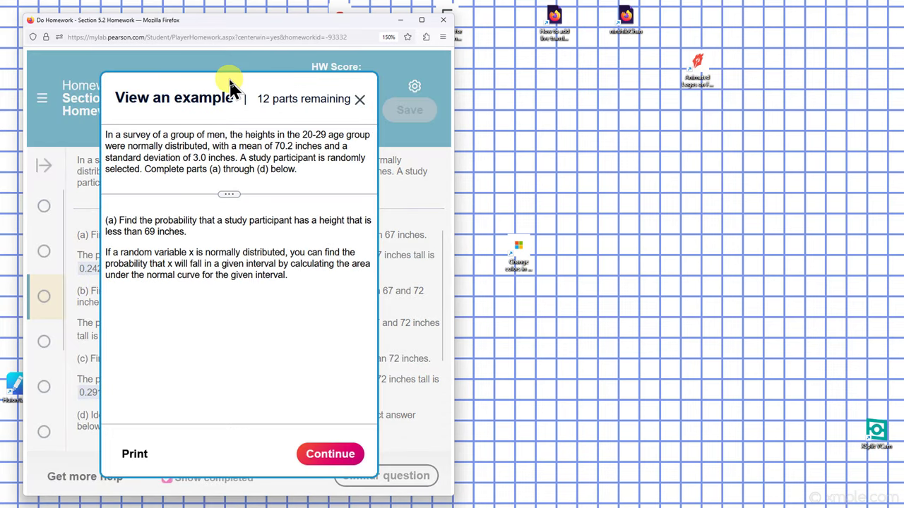
left_click_drag(230, 78, 475, 64)
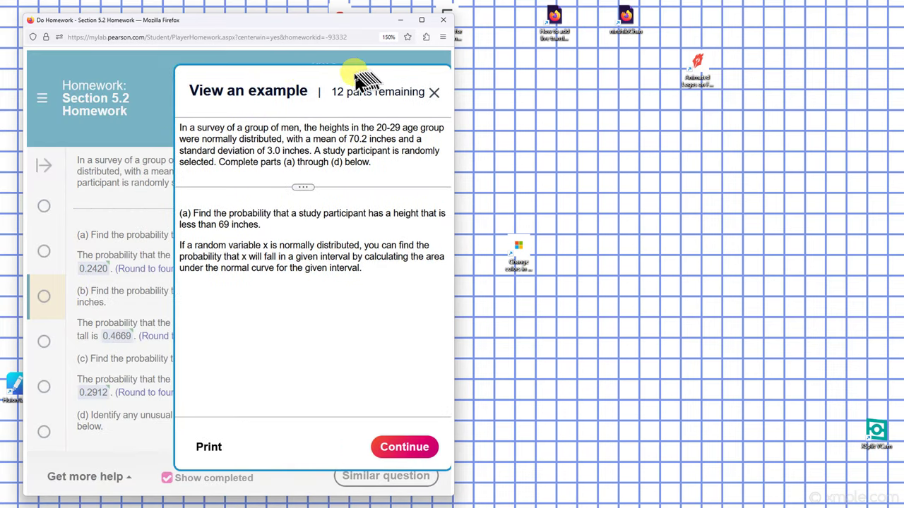
left_click_drag(359, 77, 283, 85)
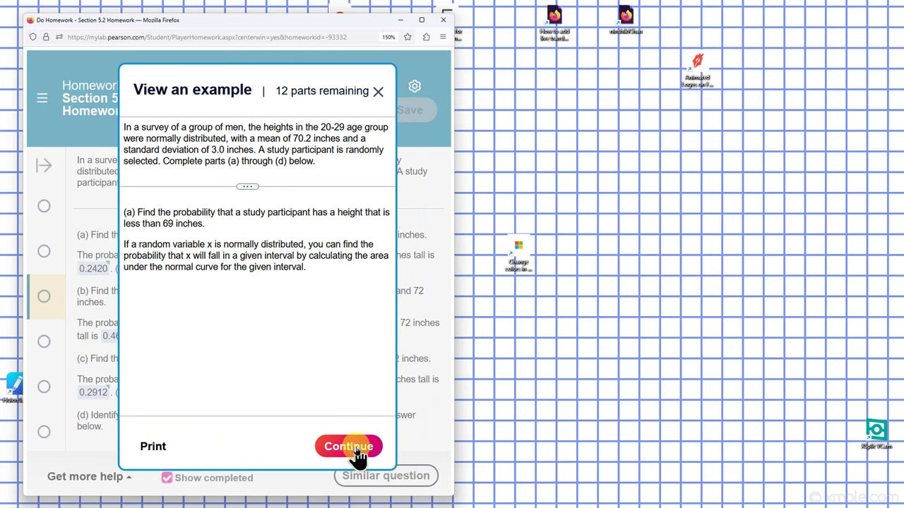
left_click(378, 93)
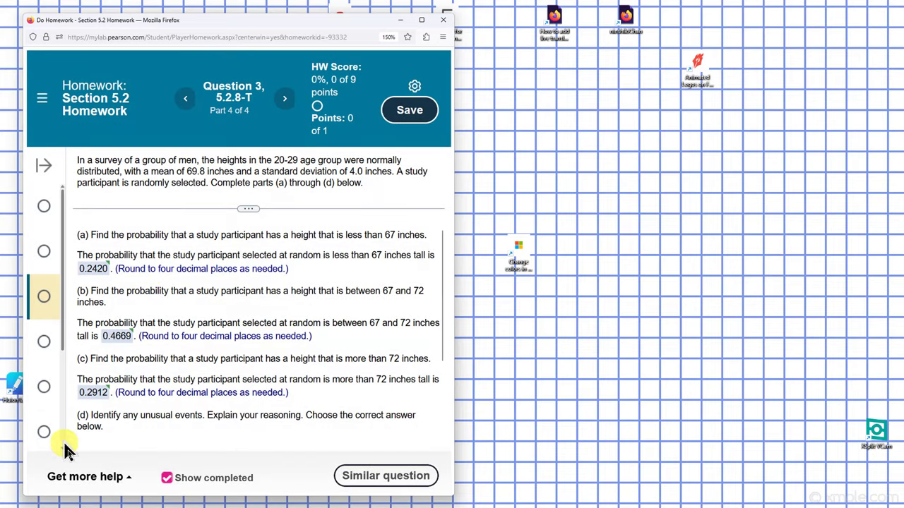
Step: Launch StatCrunch for this question from the extra help options
left_click(88, 476)
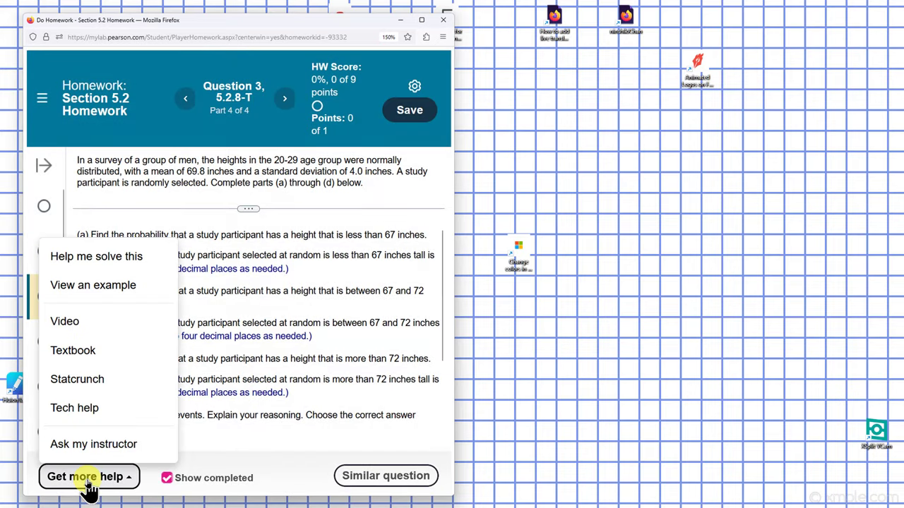
left_click(94, 381)
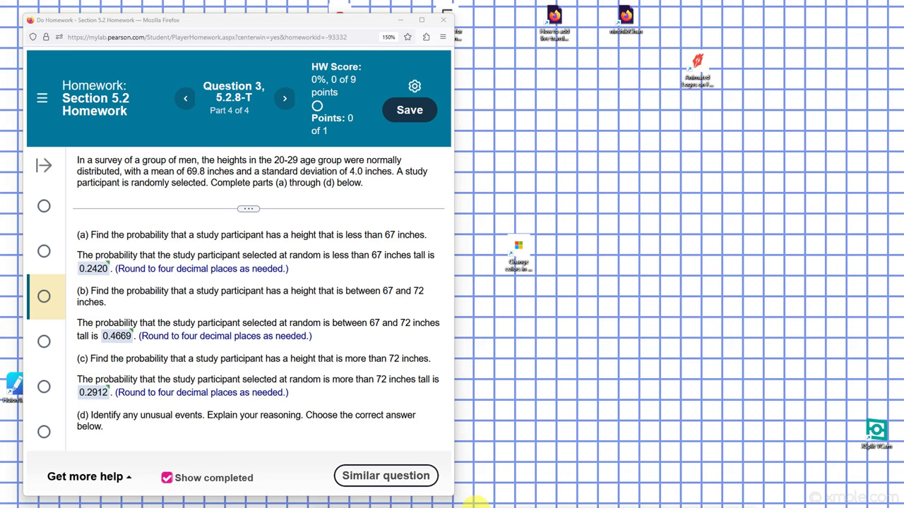
mouse_move(483, 498)
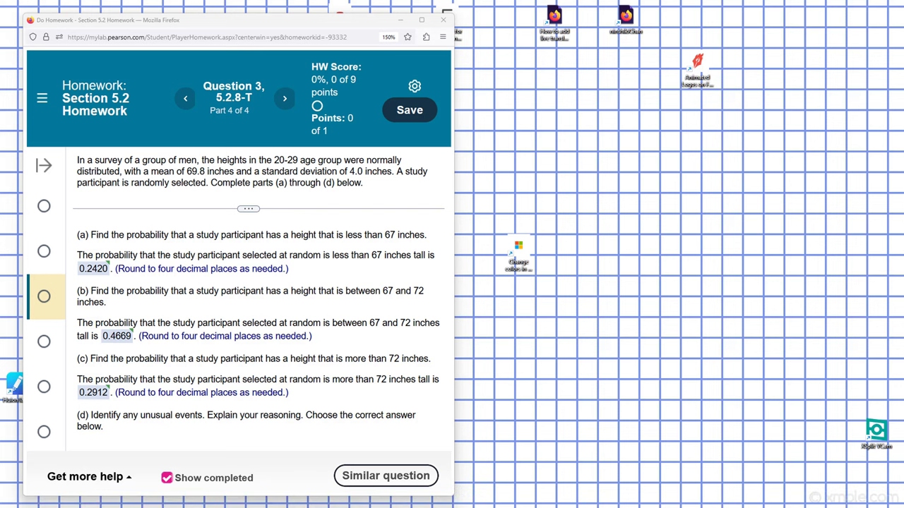
Step: Restore the StatCrunch window and fit it beside the homework question
left_click(495, 500)
left_click_drag(544, 395, 674, 29)
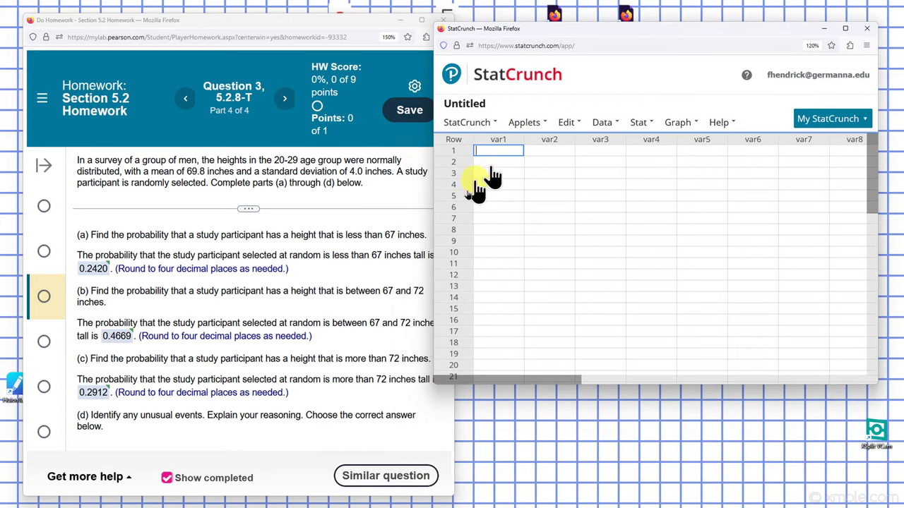
left_click_drag(430, 188, 455, 188)
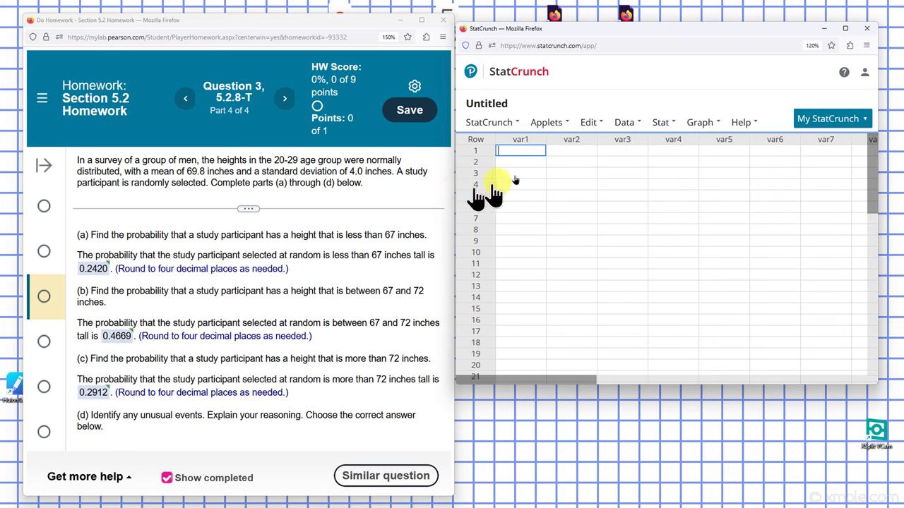
Step: Open the Normal calculator from Stat > Calculators
left_click(660, 123)
mouse_move(667, 141)
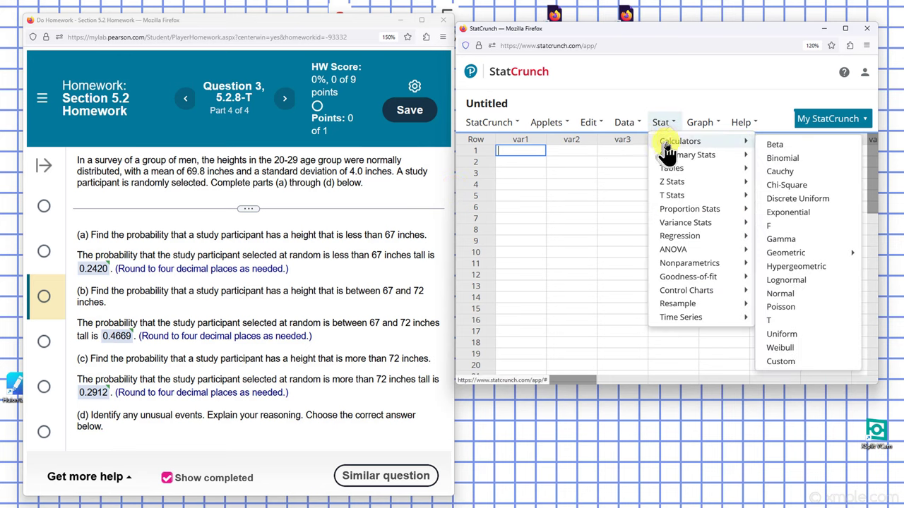
left_click(781, 293)
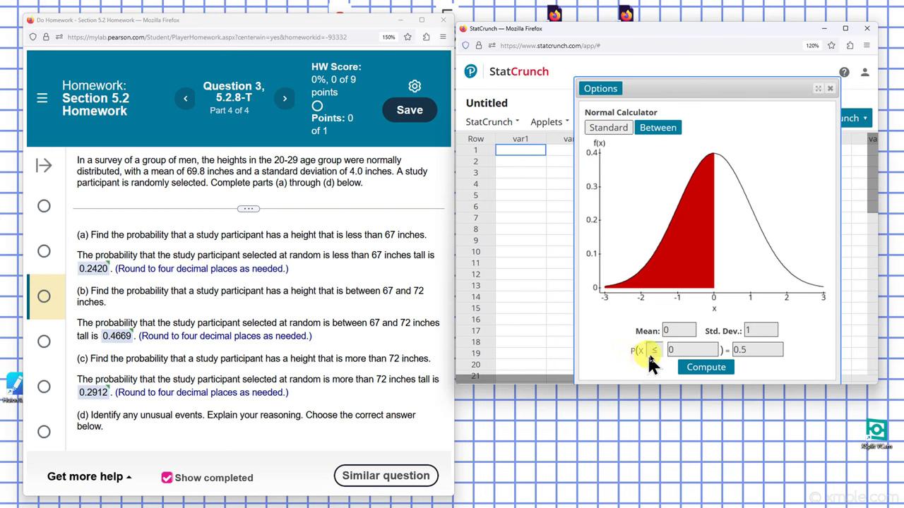
Step: Compute P(X ≤ 67) with mean 69.8 and SD 4.0, getting 0.24196365
left_click(686, 350)
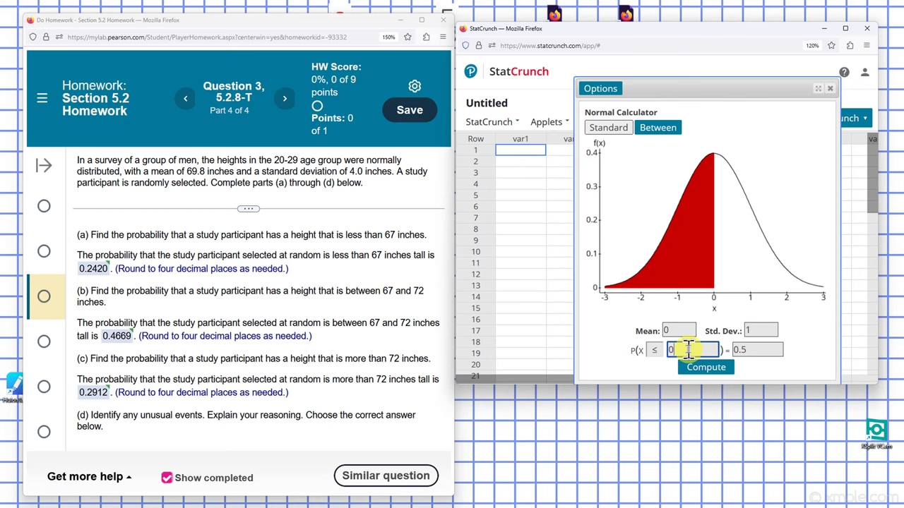
key("BackSpace")
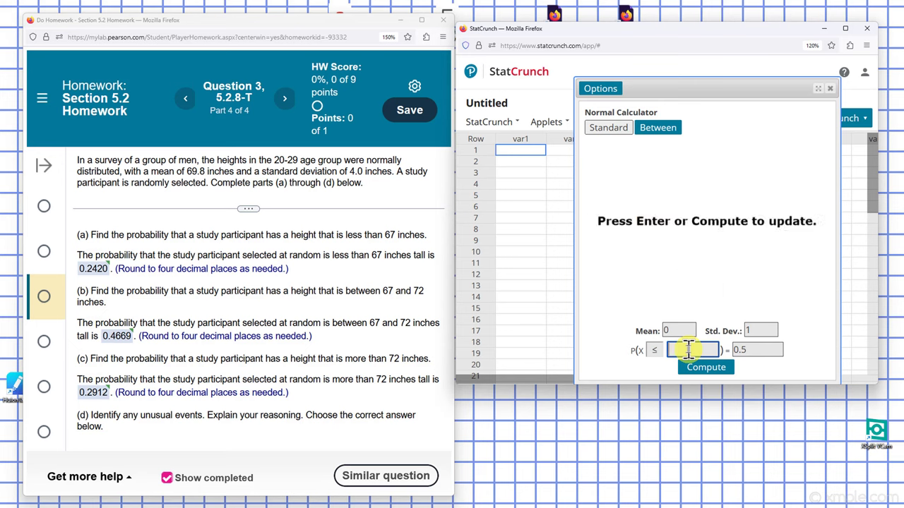
type("67")
left_click(684, 329)
key("BackSpace")
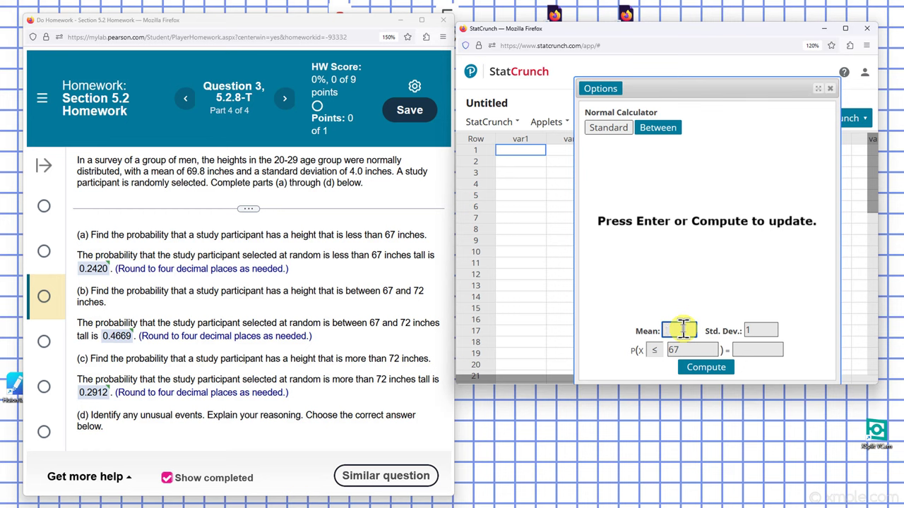
type("69.8")
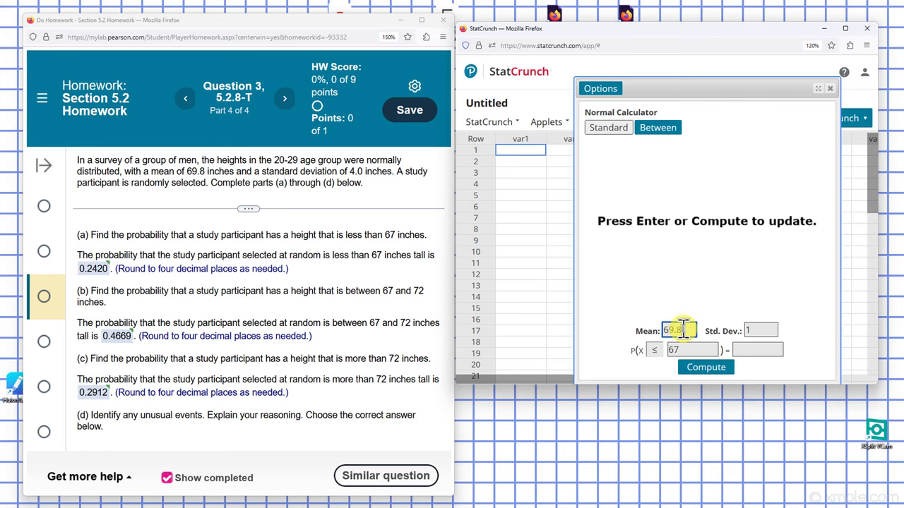
left_click(768, 330)
key("BackSpace")
type("4")
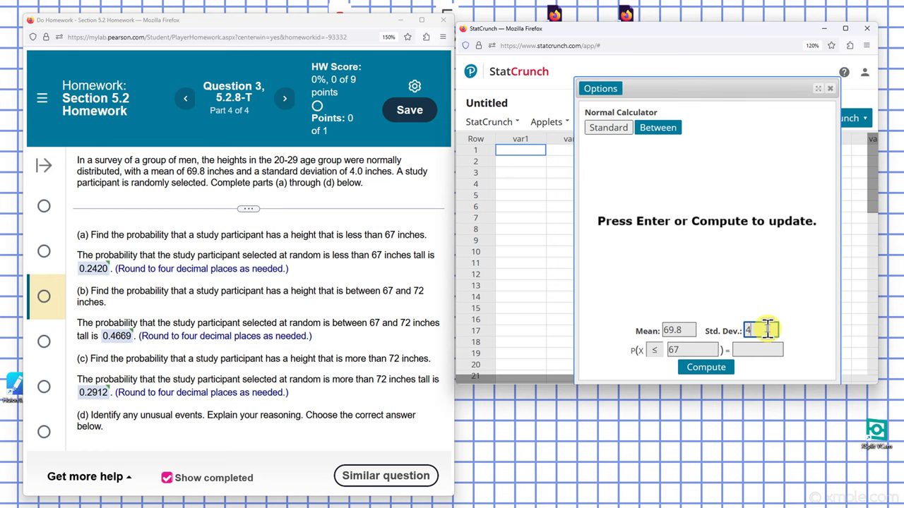
type(".0")
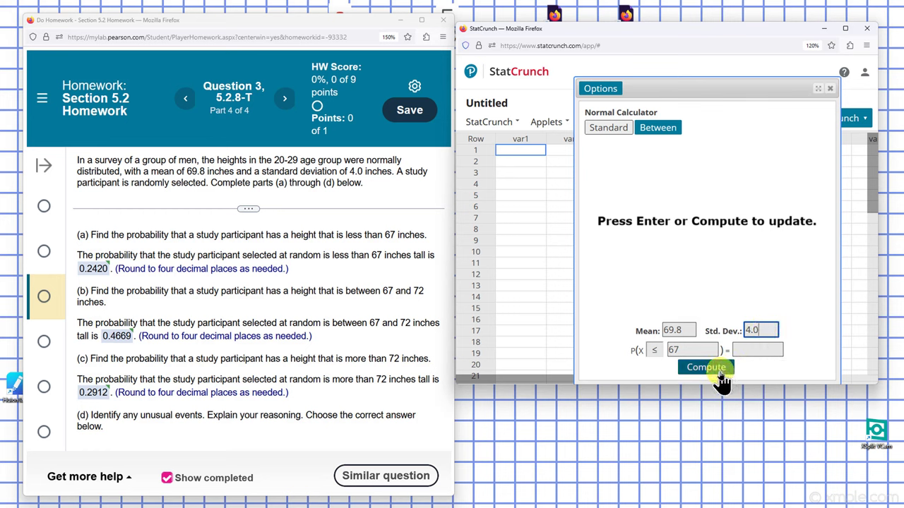
left_click(708, 377)
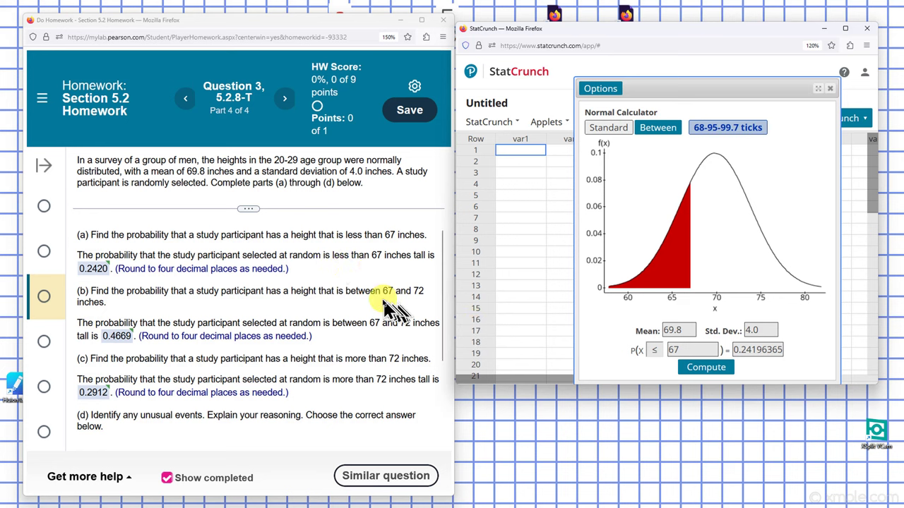
Step: Compute the Between probability with bounds -67 and 72 (0.70884031), then check part (b)'s answer
left_click(657, 133)
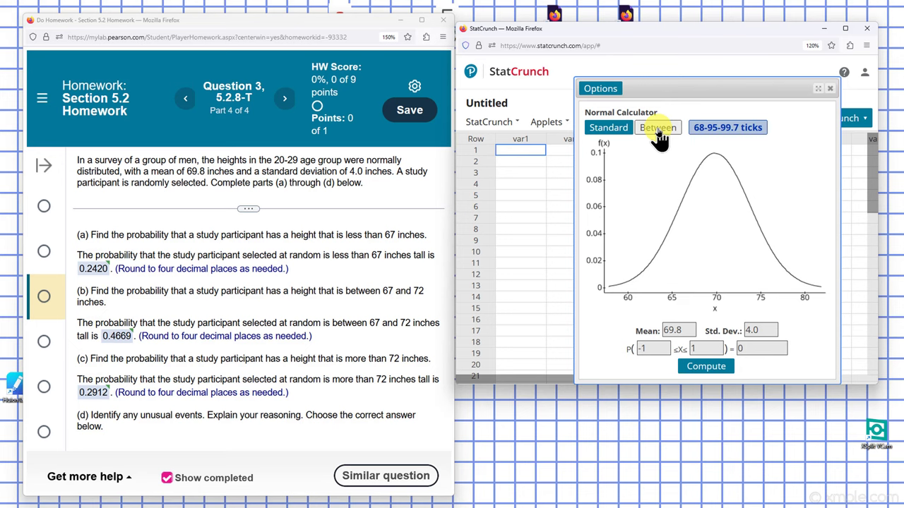
left_click(658, 348)
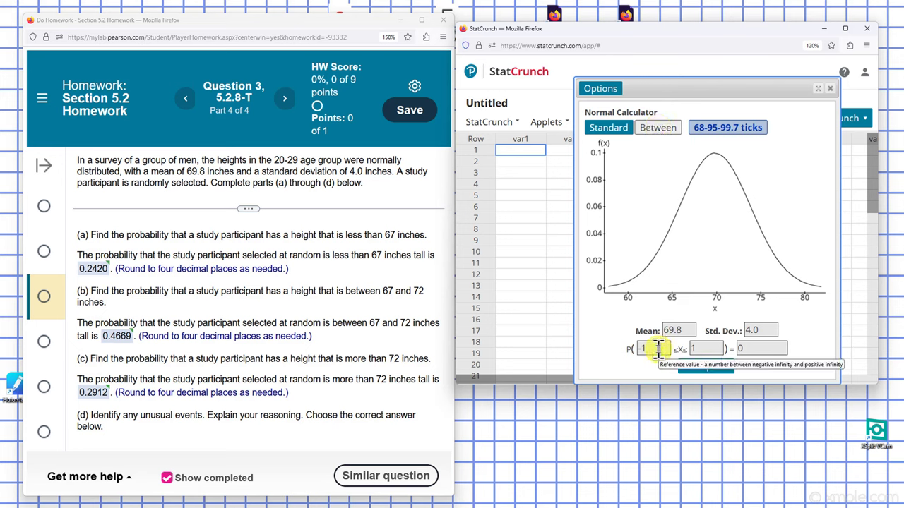
left_click(658, 348)
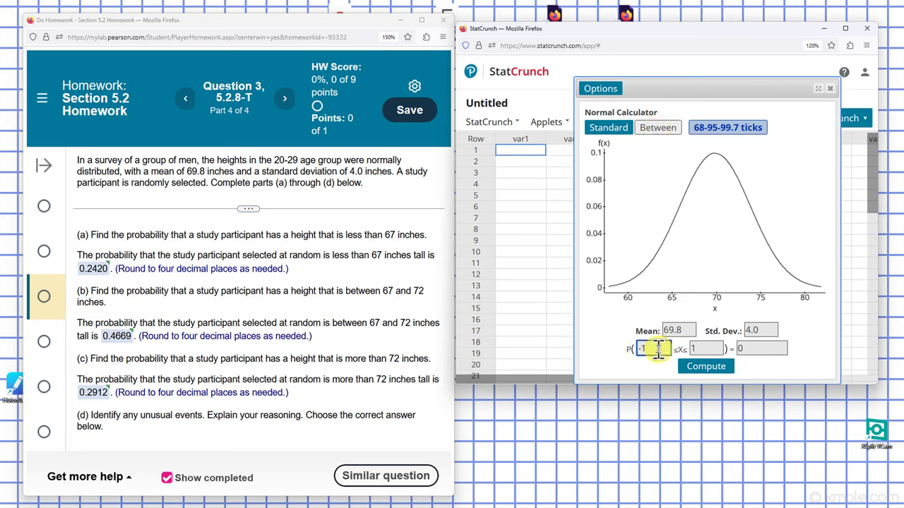
key("BackSpace")
key("BackSpace")
type("-67")
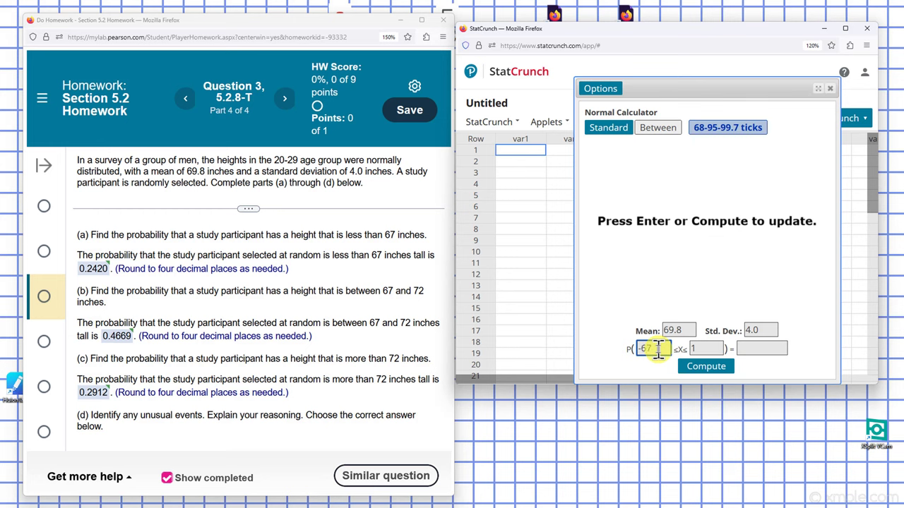
left_click(707, 349)
key("BackSpace")
type("72")
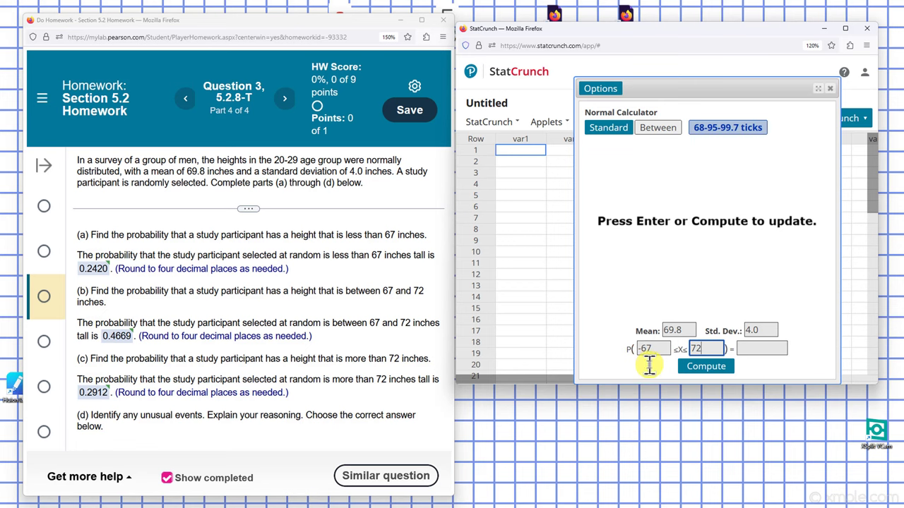
left_click(707, 370)
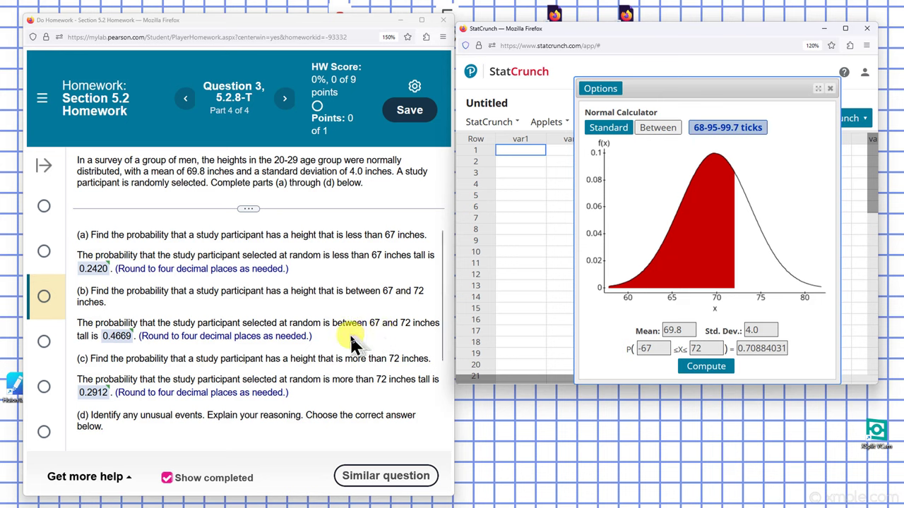
left_click(131, 335)
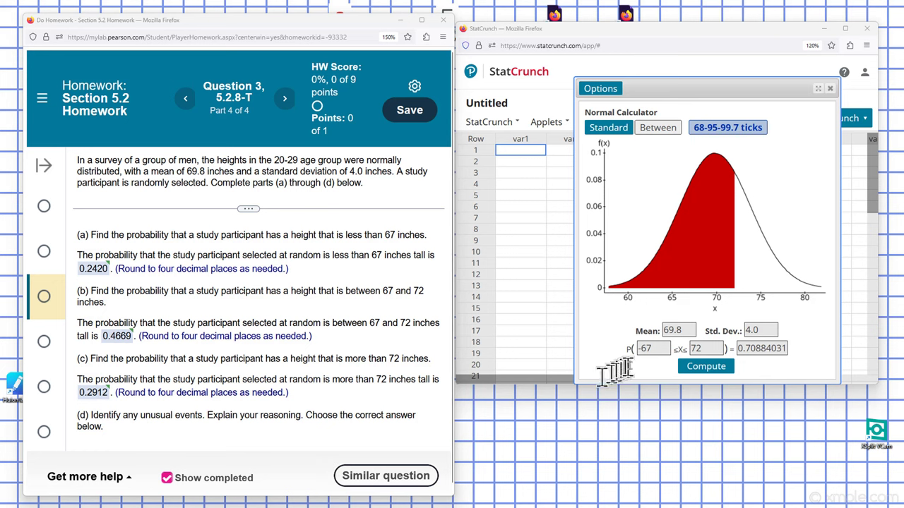
Step: Change the lower bound from -67 to 67 and recompute, giving 0.46687666
left_click(666, 351)
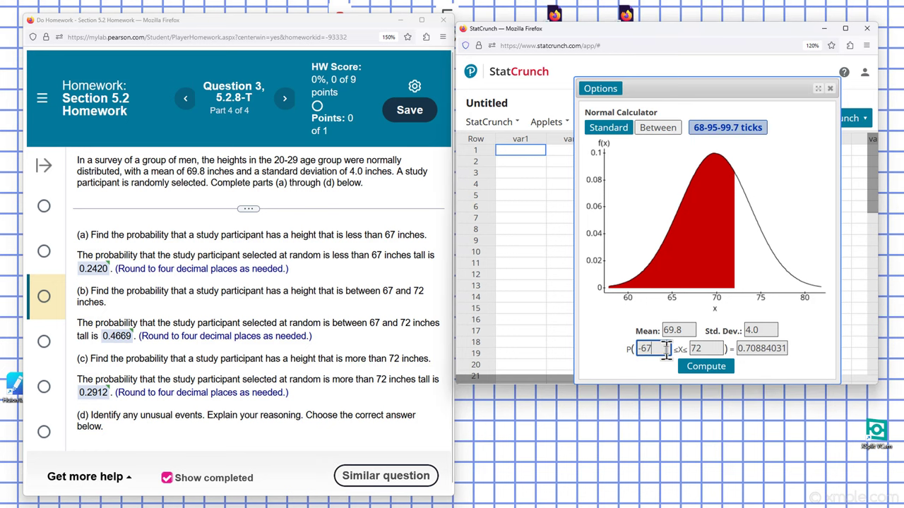
key("BackSpace")
key("BackSpace")
key("BackSpace")
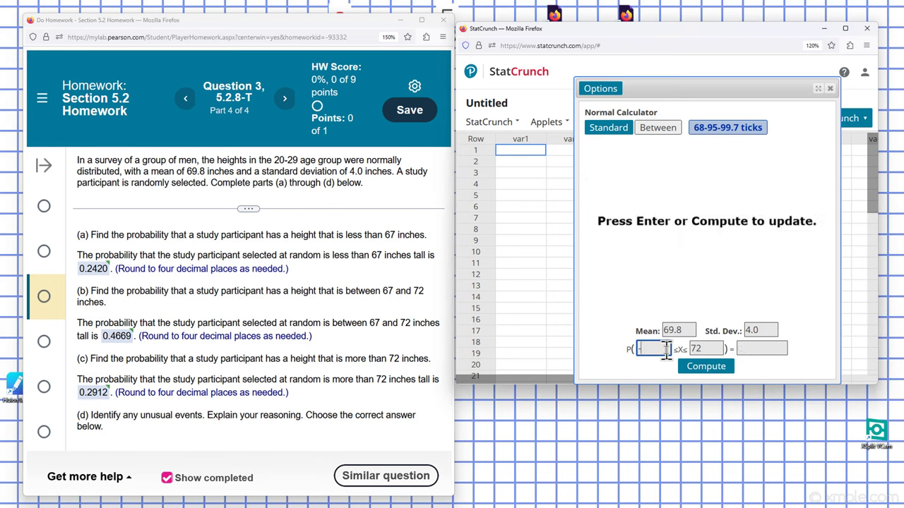
type("67")
left_click(706, 366)
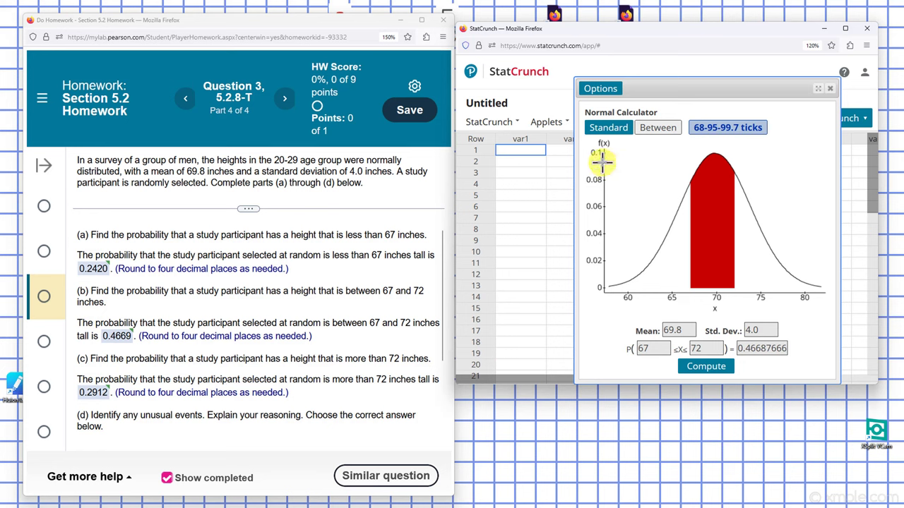
Step: Switch to Standard with ≥, set the bound to 72, and compute 0.29115969
left_click(611, 130)
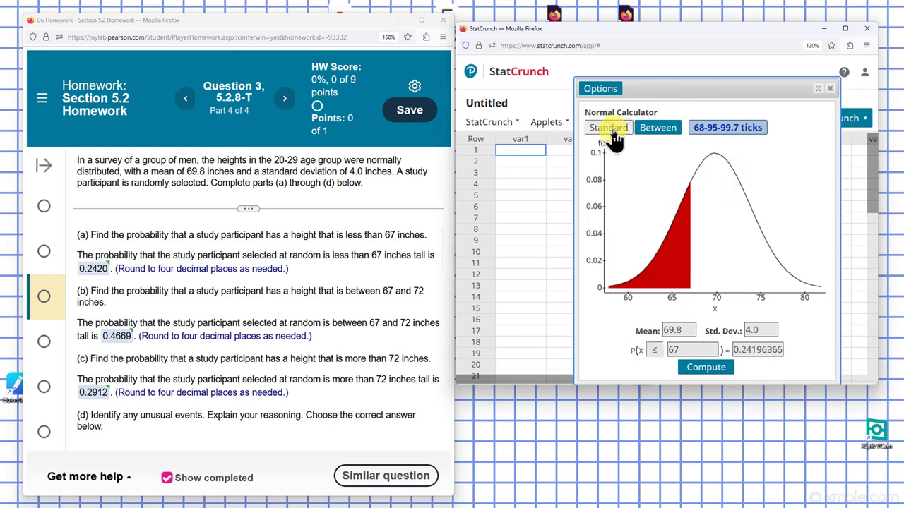
left_click(655, 350)
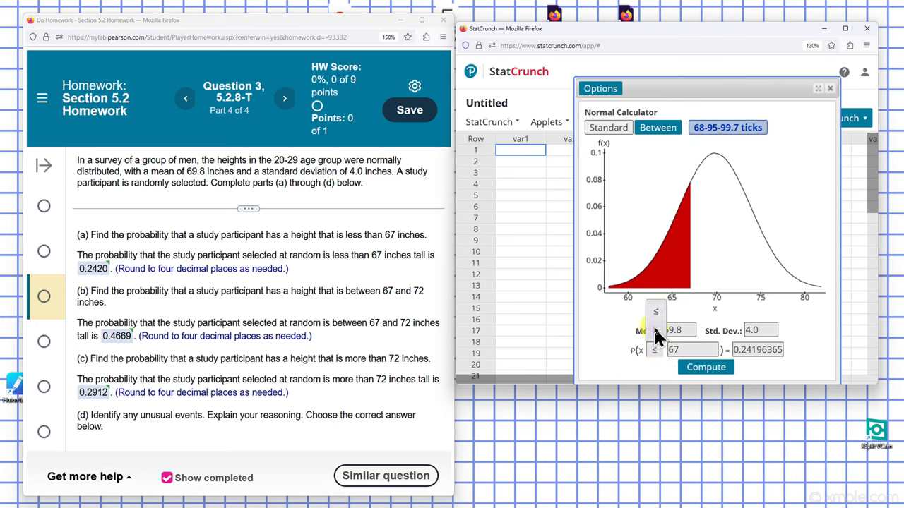
left_click(654, 329)
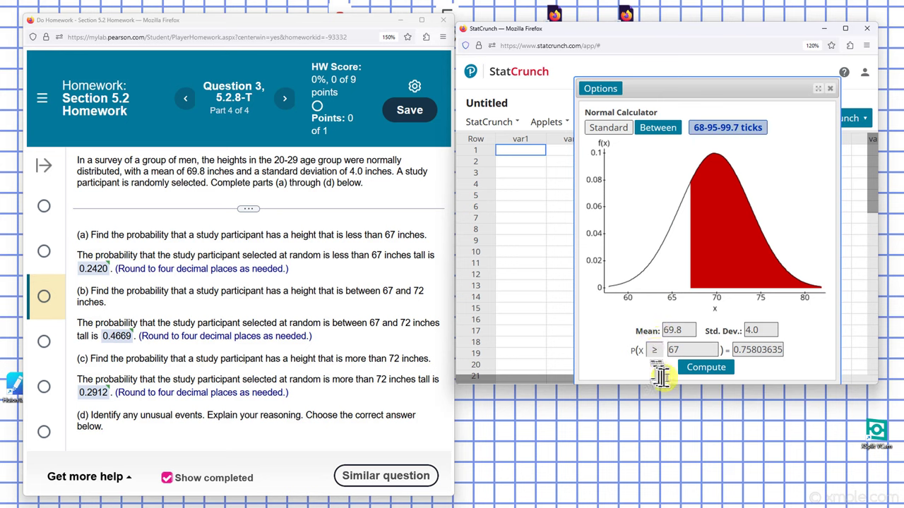
left_click(697, 351)
key("BackSpace")
key("BackSpace")
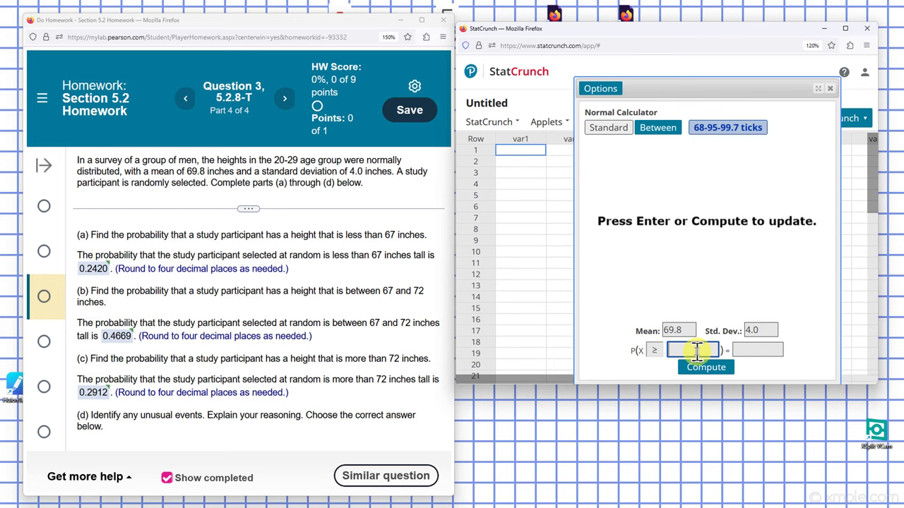
type("72")
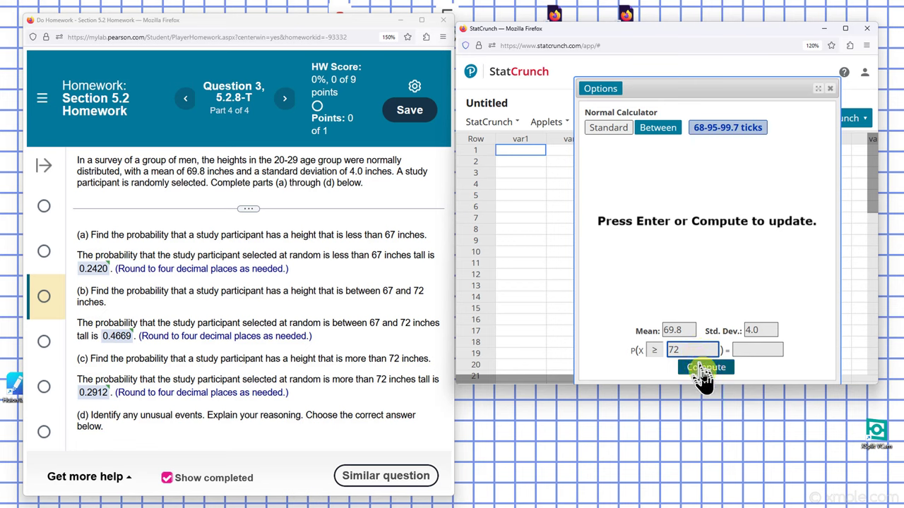
left_click(705, 382)
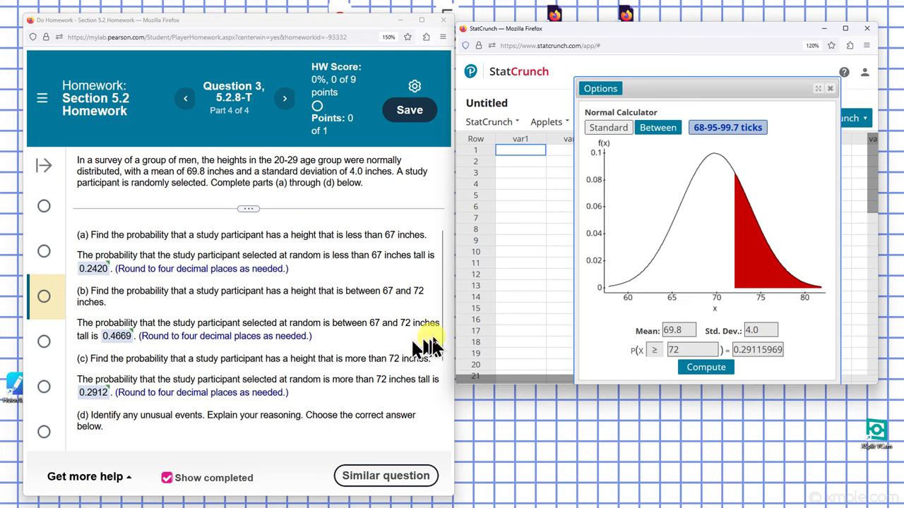
Step: Scroll the homework question down to show part (d)'s options A–D
left_click_drag(443, 344, 436, 423)
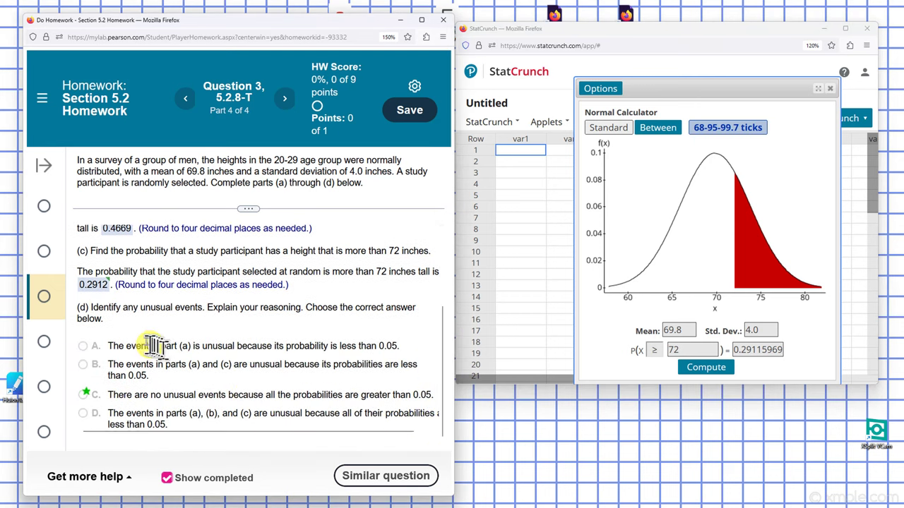